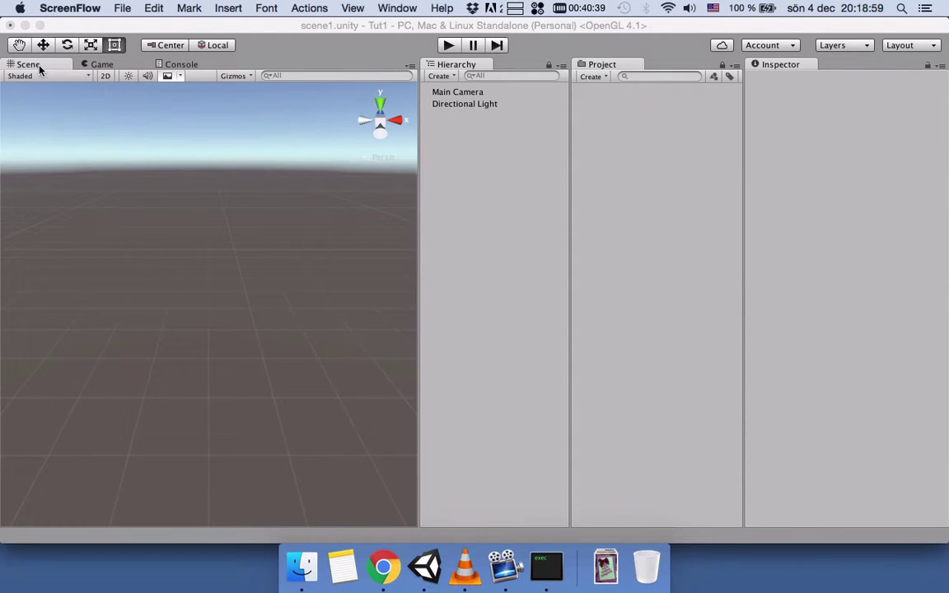
- Look at the Game view and the Console
{"action": "left_click", "coordinate": [90, 64]}
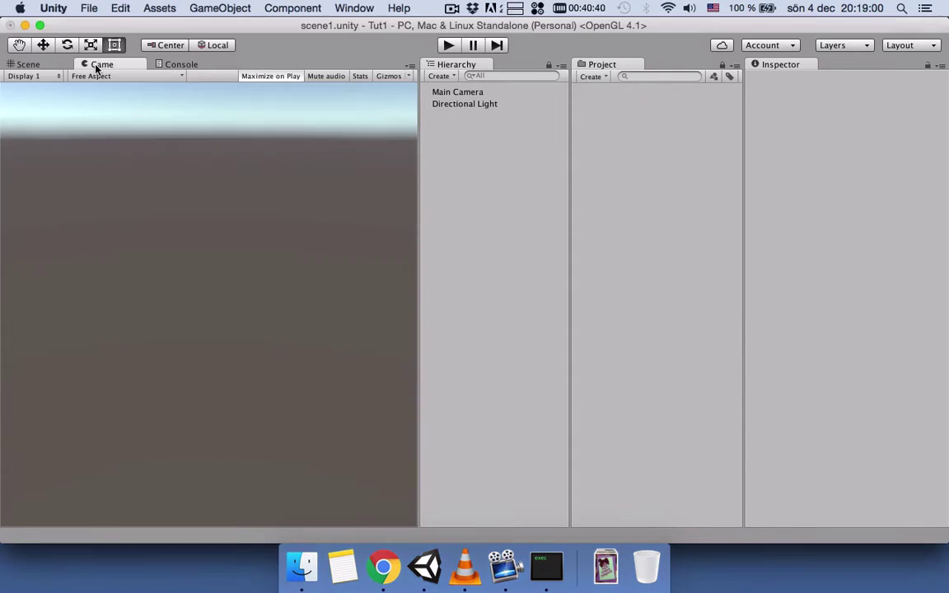
{"action": "left_click", "coordinate": [183, 65]}
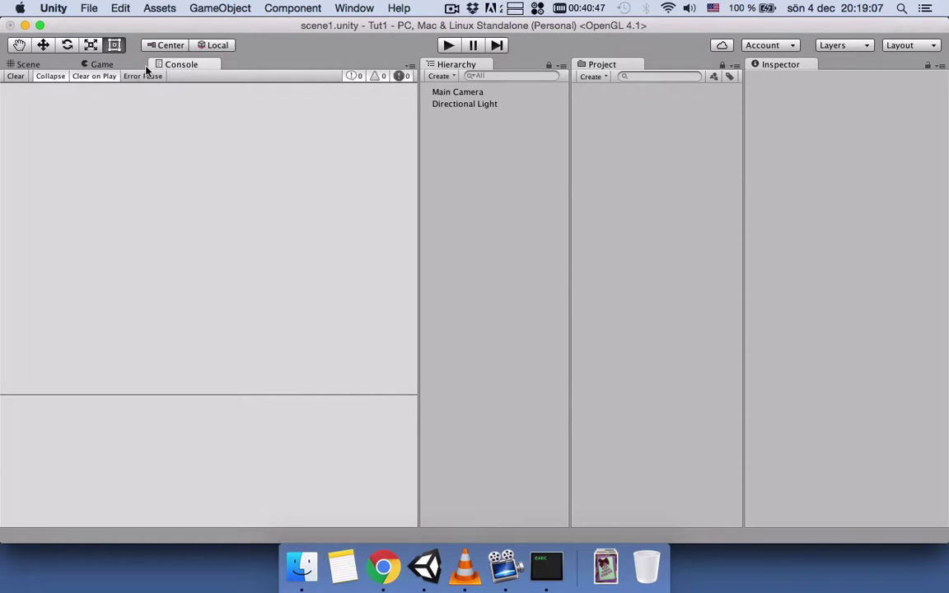
- Open the Animation window and dock it beneath the Console as a separate lower pane
{"action": "left_click", "coordinate": [360, 9]}
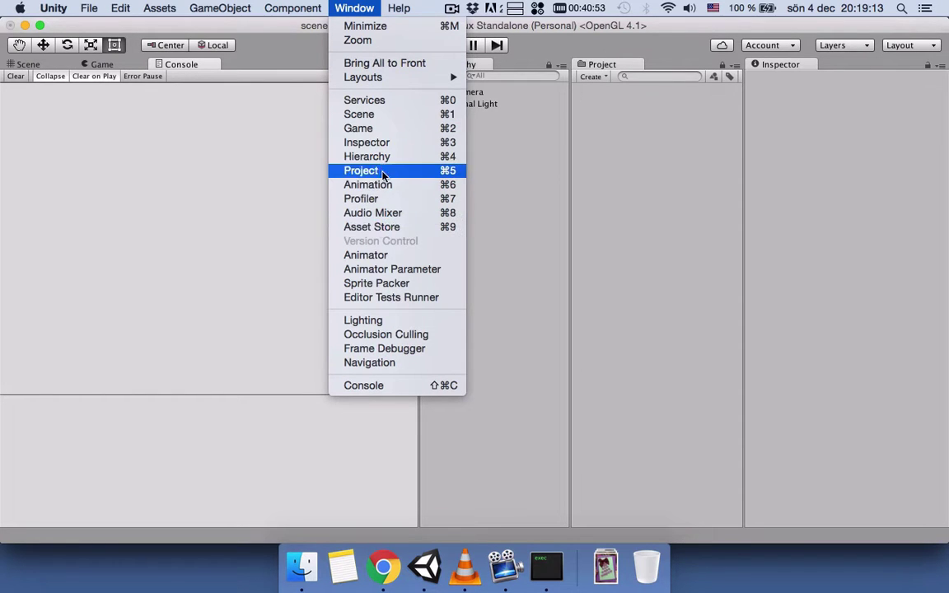
{"action": "left_click", "coordinate": [379, 186]}
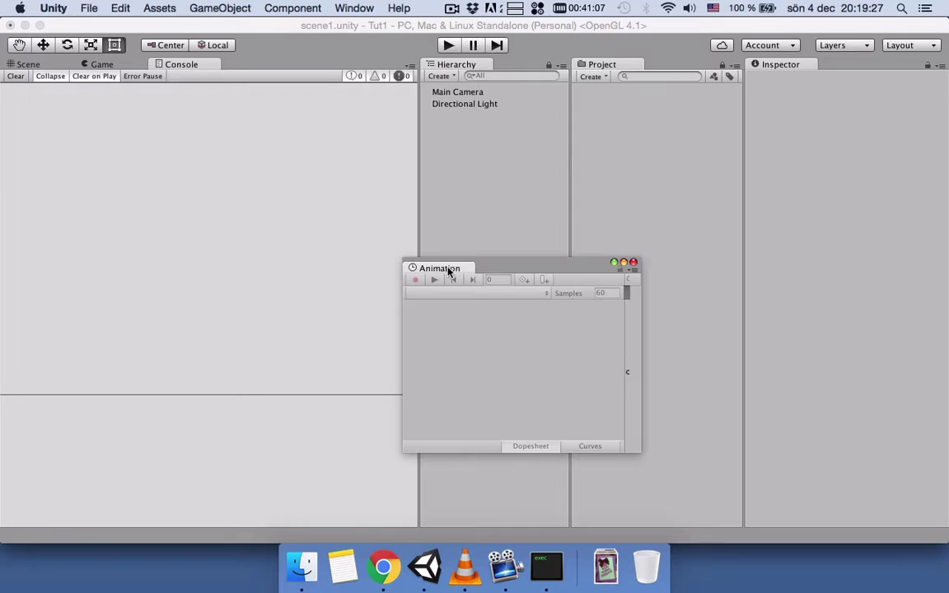
{"action": "left_click_drag", "start_coordinate": [449, 271], "coordinate": [367, 201]}
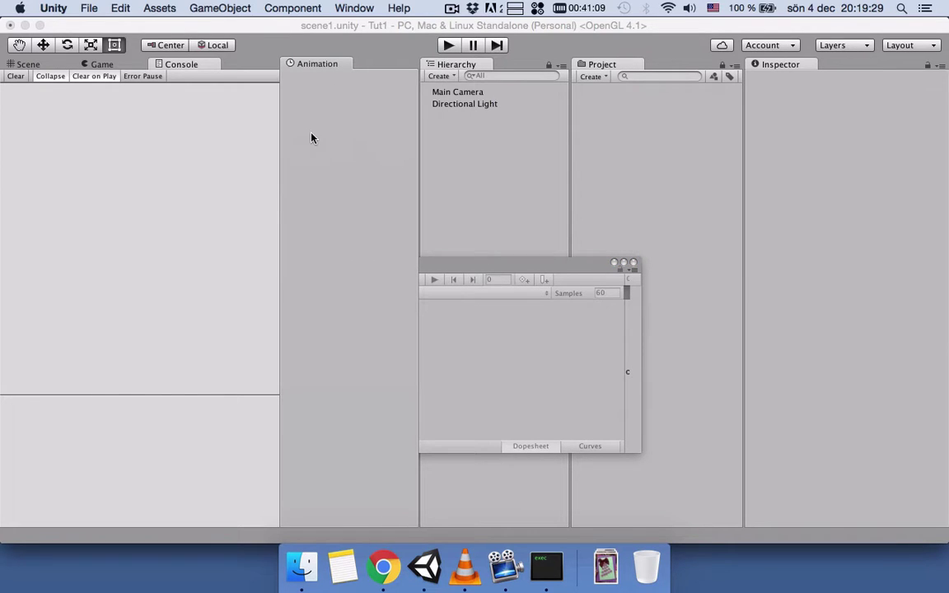
{"action": "left_click_drag", "start_coordinate": [301, 63], "coordinate": [59, 469]}
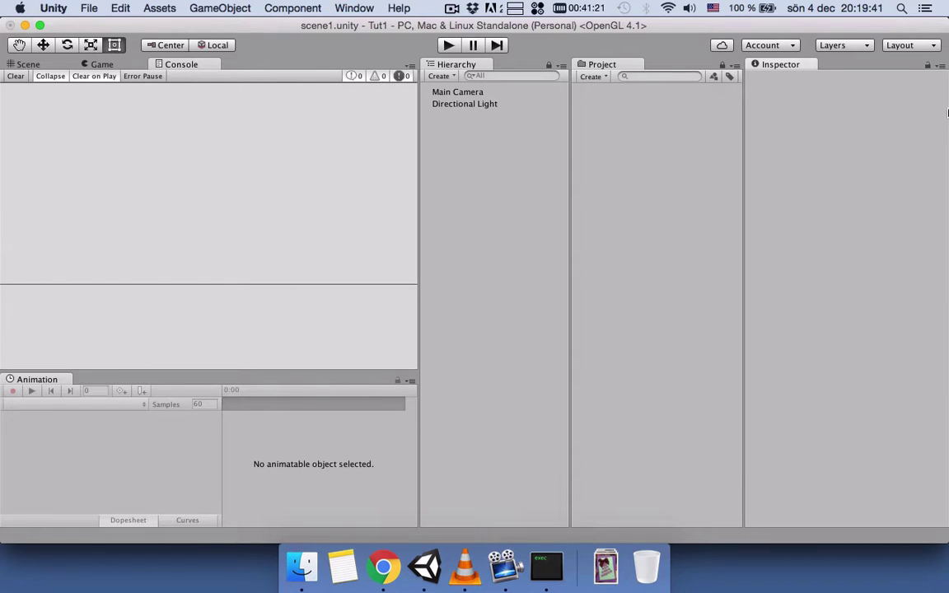
- Try widening the Hierarchy column and return it to about its original width
{"action": "left_click_drag", "start_coordinate": [567, 180], "coordinate": [682, 165]}
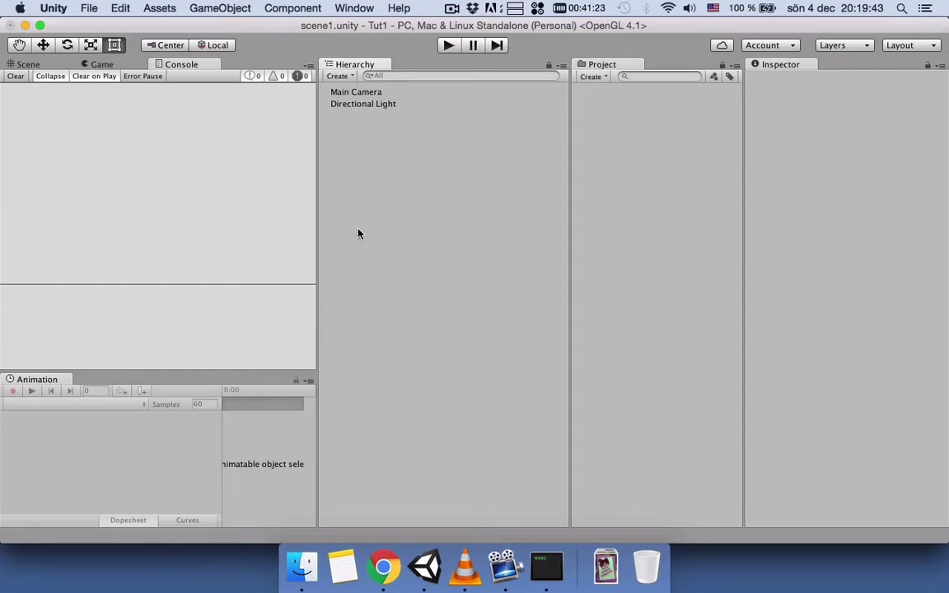
{"action": "left_click_drag", "start_coordinate": [322, 224], "coordinate": [527, 219]}
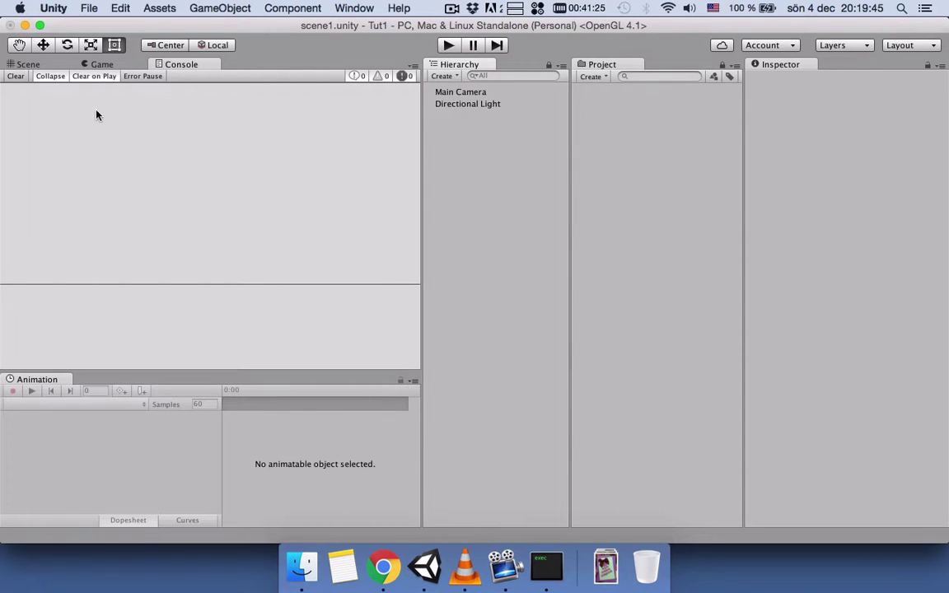
- Dock the Game view alongside Animation below the Scene view and enlarge that lower pane
{"action": "left_click", "coordinate": [96, 64]}
{"action": "left_click_drag", "start_coordinate": [101, 64], "coordinate": [96, 390]}
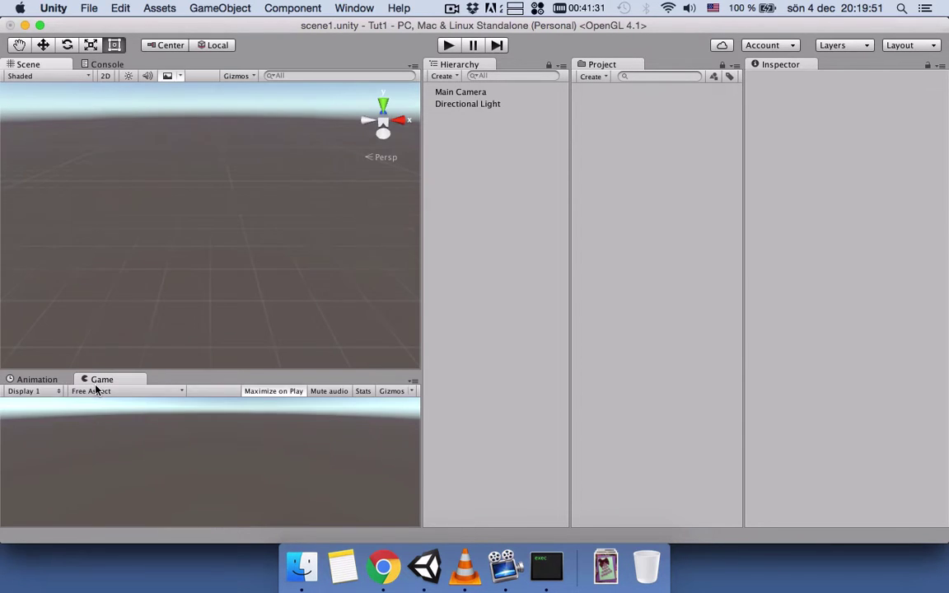
{"action": "left_click_drag", "start_coordinate": [157, 372], "coordinate": [153, 277]}
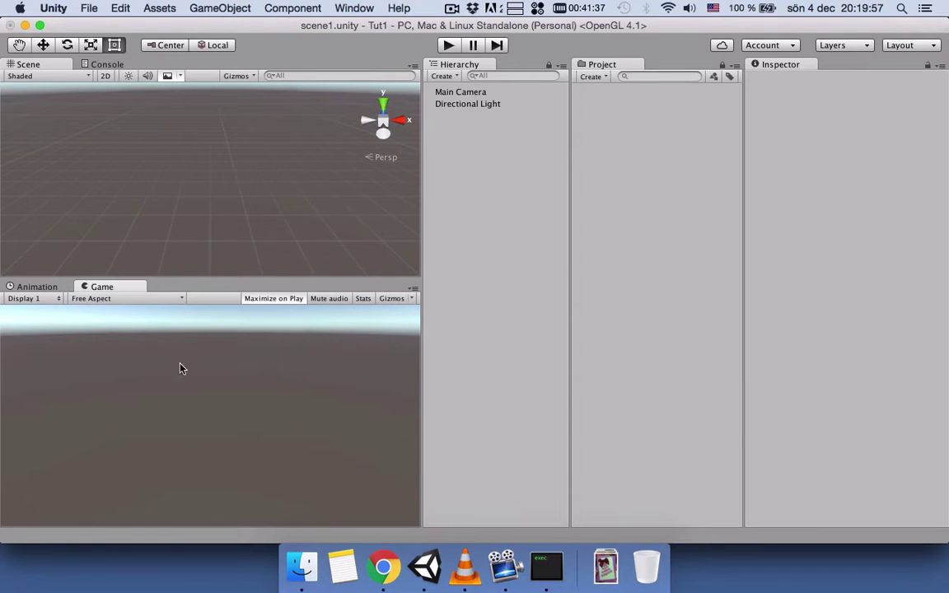
- Add a 3D cube to the scene
{"action": "left_click", "coordinate": [443, 76]}
{"action": "mouse_move", "coordinate": [470, 114]}
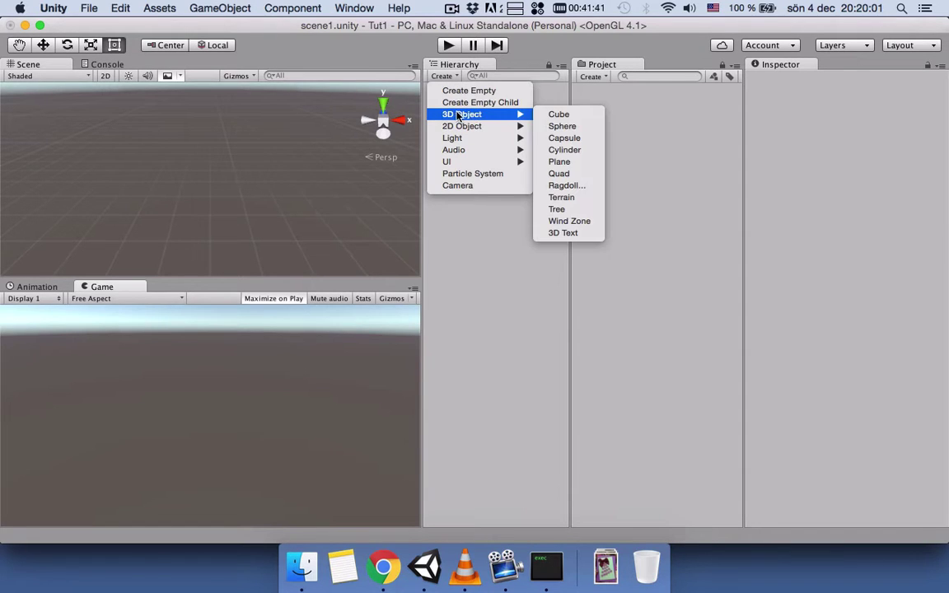
{"action": "left_click", "coordinate": [557, 115]}
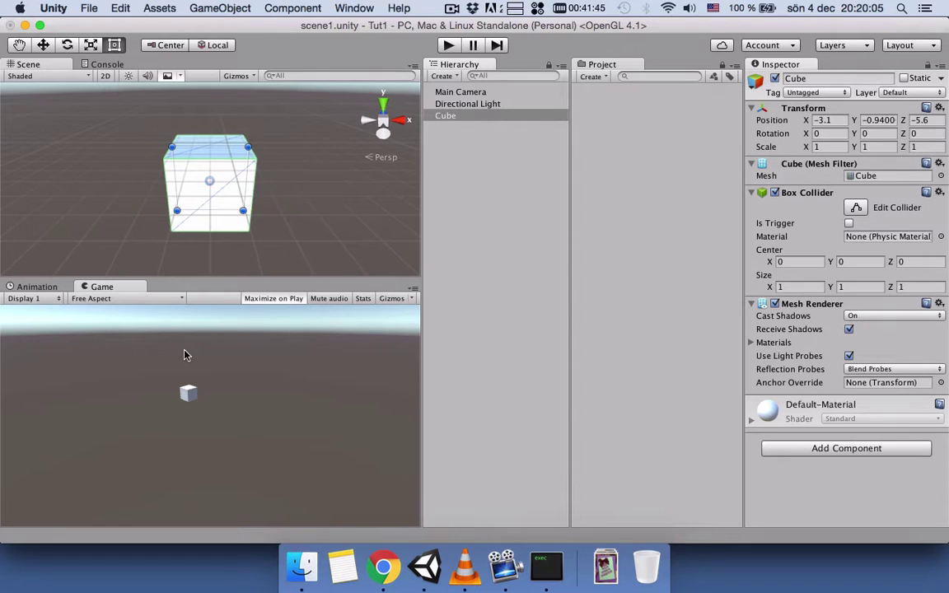
- Examine the Main Camera's properties and deselect it
{"action": "left_click", "coordinate": [476, 92]}
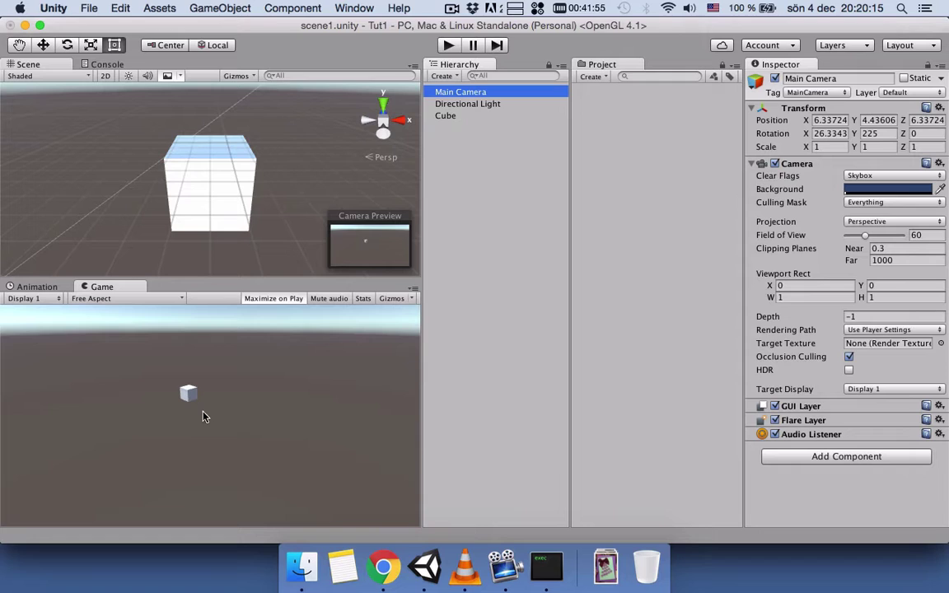
{"action": "left_click", "coordinate": [602, 124]}
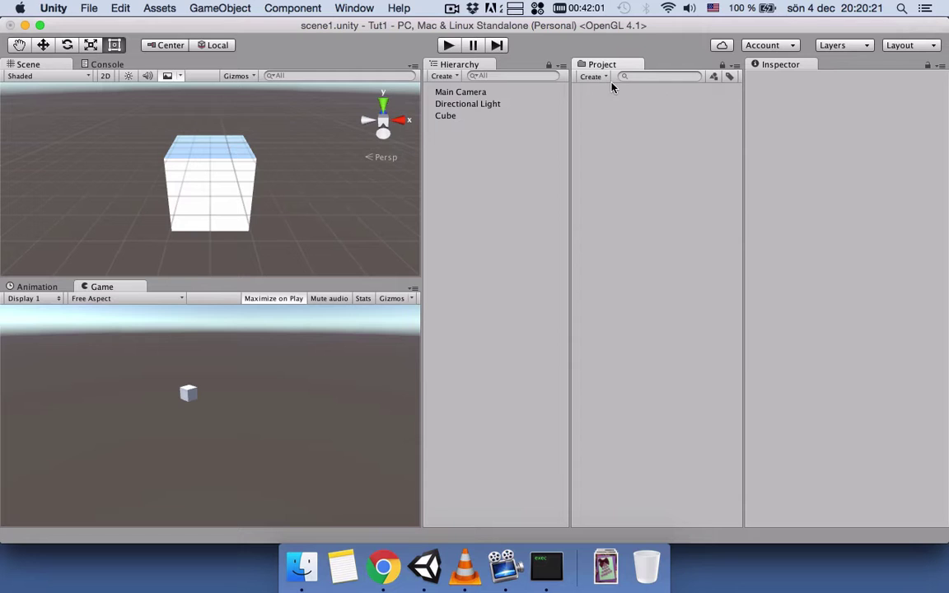
- Create a new folder in the project assets and duplicate it twice
{"action": "left_click", "coordinate": [607, 78]}
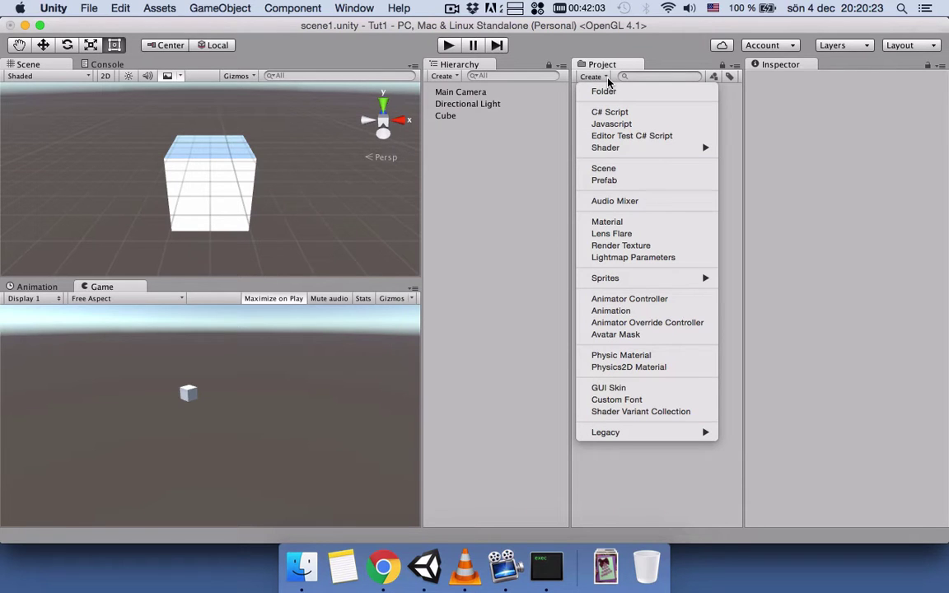
{"action": "left_click", "coordinate": [609, 91]}
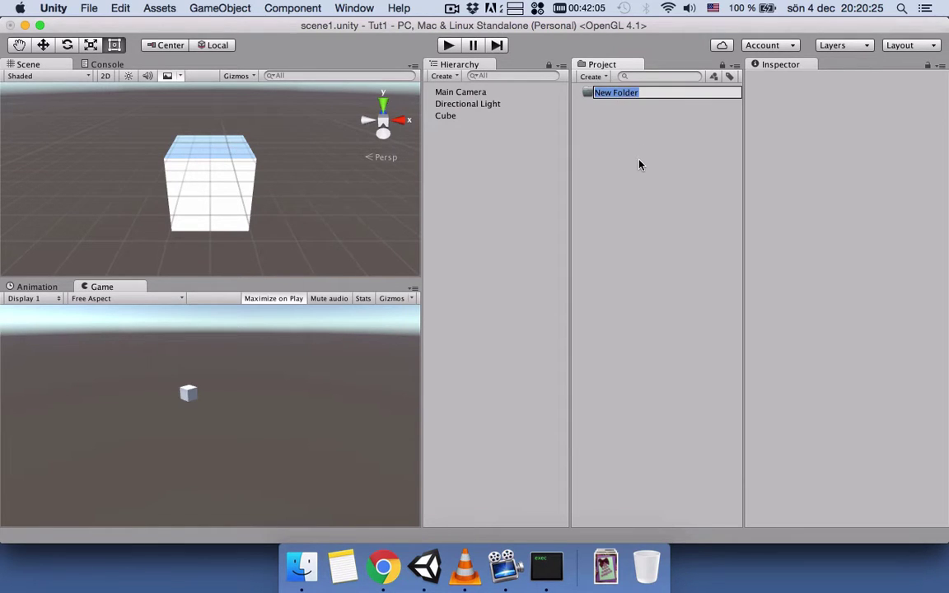
{"action": "key", "text": "Return"}
{"action": "key", "text": "super+d"}
{"action": "key", "text": "super+d"}
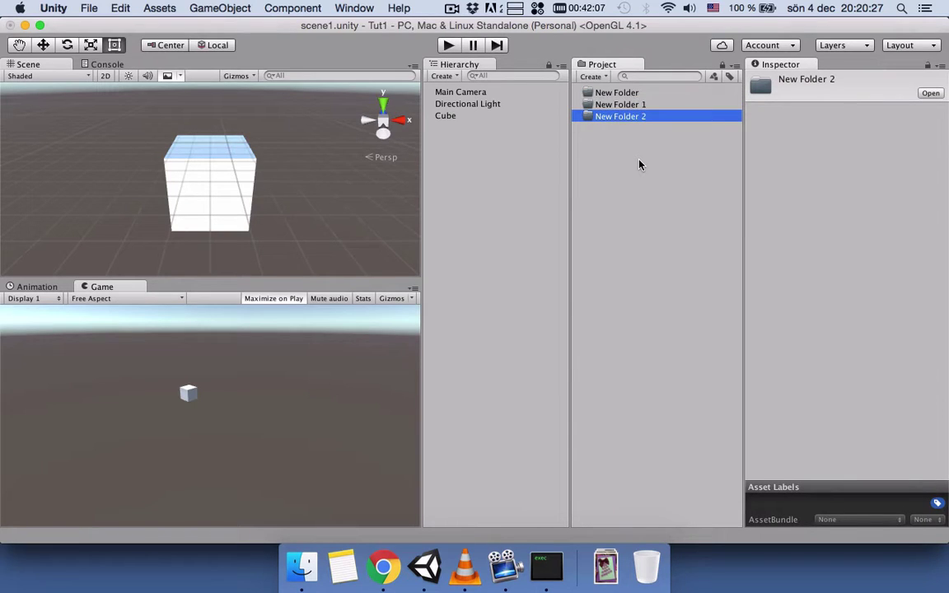
- Rename the first new folder to Materials
{"action": "key", "text": "Up"}
{"action": "key", "text": "Up"}
{"action": "key", "text": "Return"}
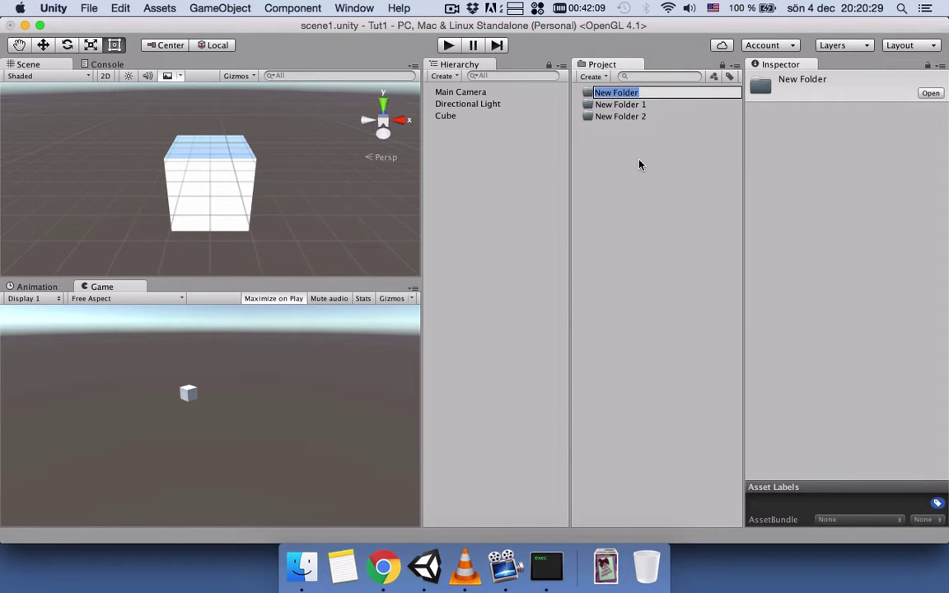
{"action": "type", "text": "Mate"}
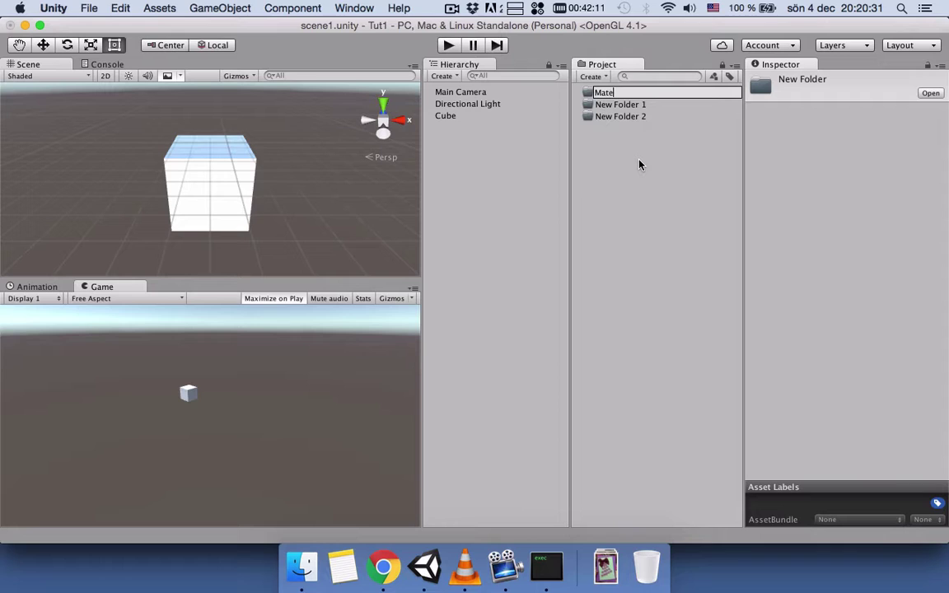
{"action": "type", "text": "rials"}
{"action": "key", "text": "Return"}
- Rename the second new folder to Scenes
{"action": "key", "text": "Down"}
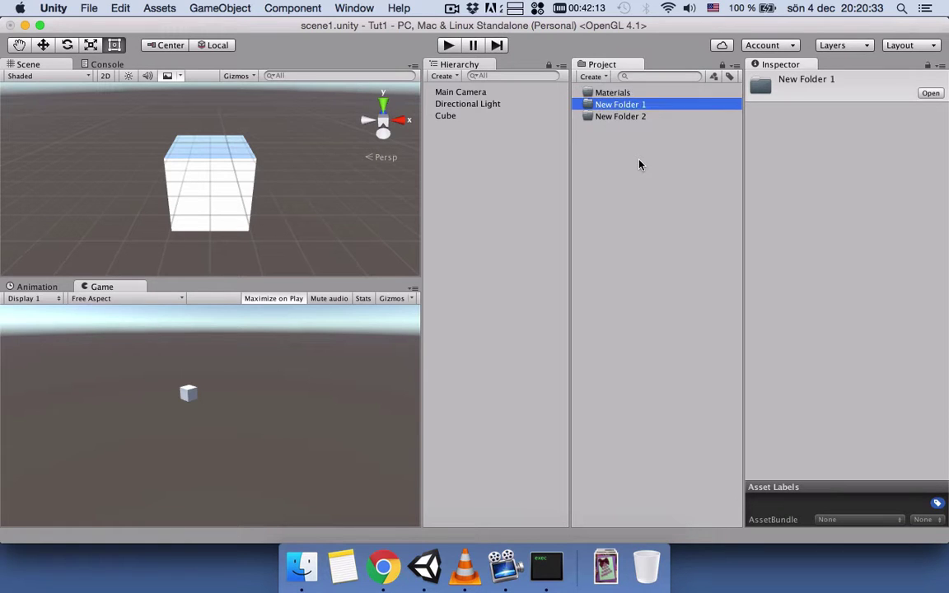
{"action": "key", "text": "Return"}
{"action": "type", "text": "Scenes"}
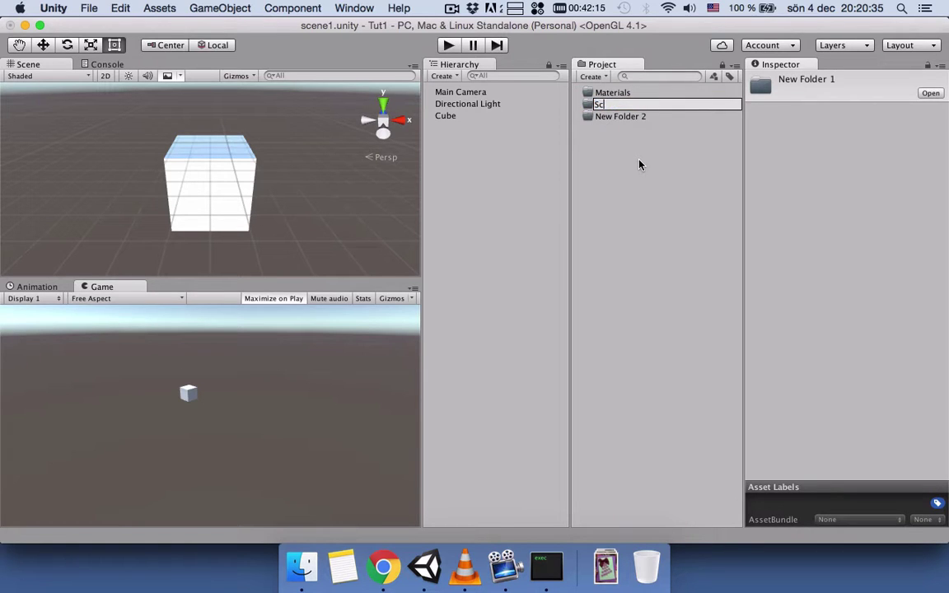
{"action": "key", "text": "Return"}
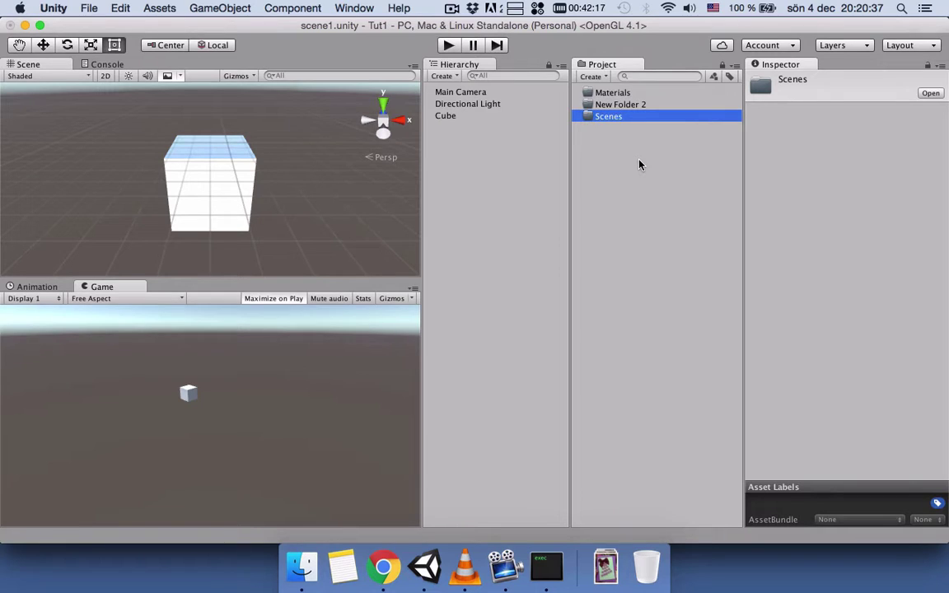
- Rename the remaining new folder to scripts
{"action": "key", "text": "Up"}
{"action": "key", "text": "Return"}
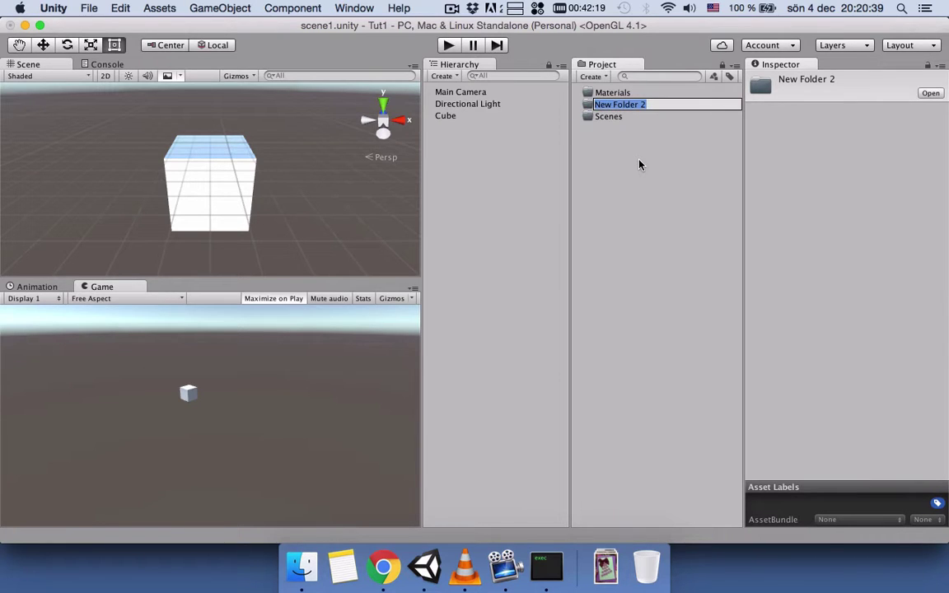
{"action": "type", "text": "scripts"}
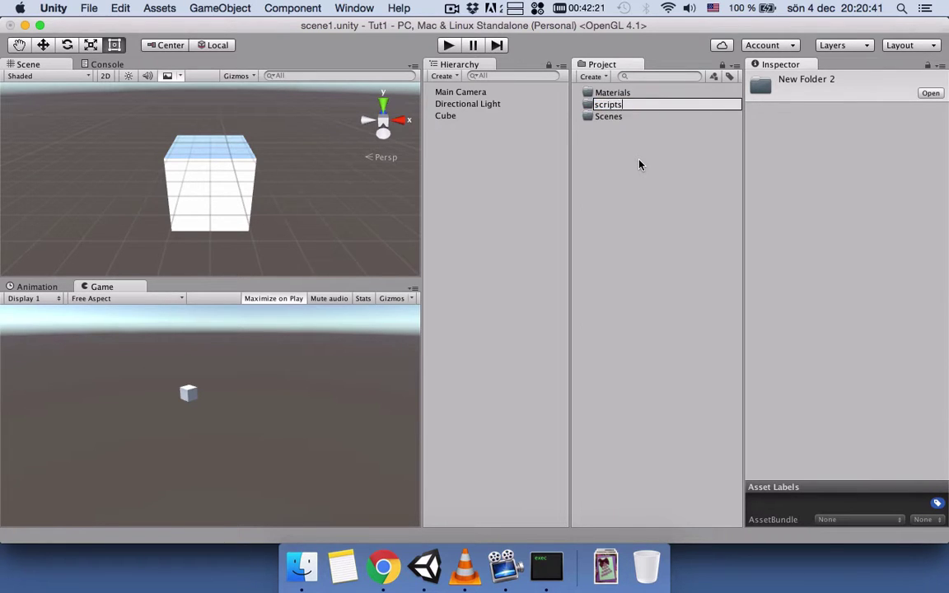
{"action": "key", "text": "Return"}
- Create a material named Mat inside the Materials folder
{"action": "left_click", "coordinate": [630, 93]}
{"action": "left_click", "coordinate": [599, 76]}
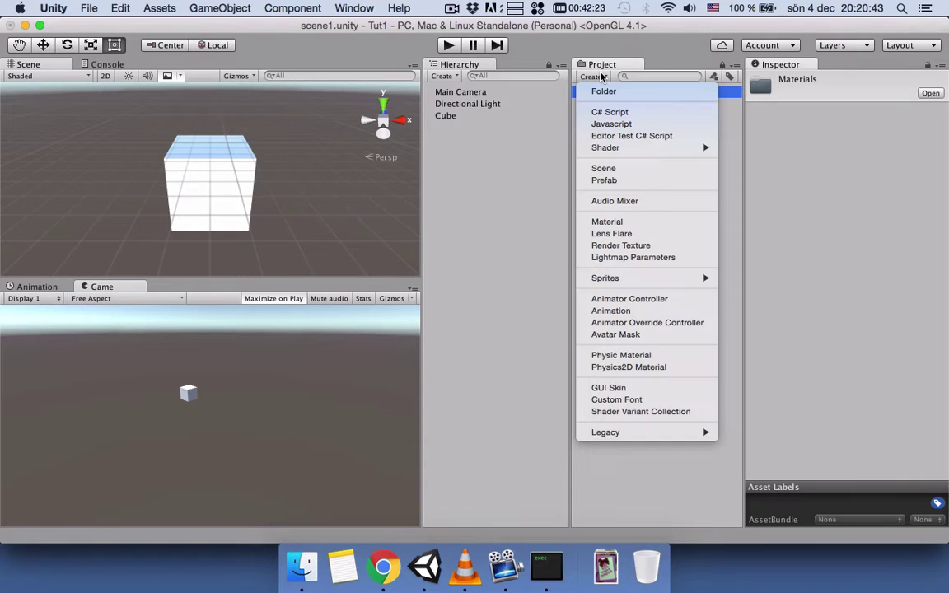
{"action": "left_click", "coordinate": [628, 222]}
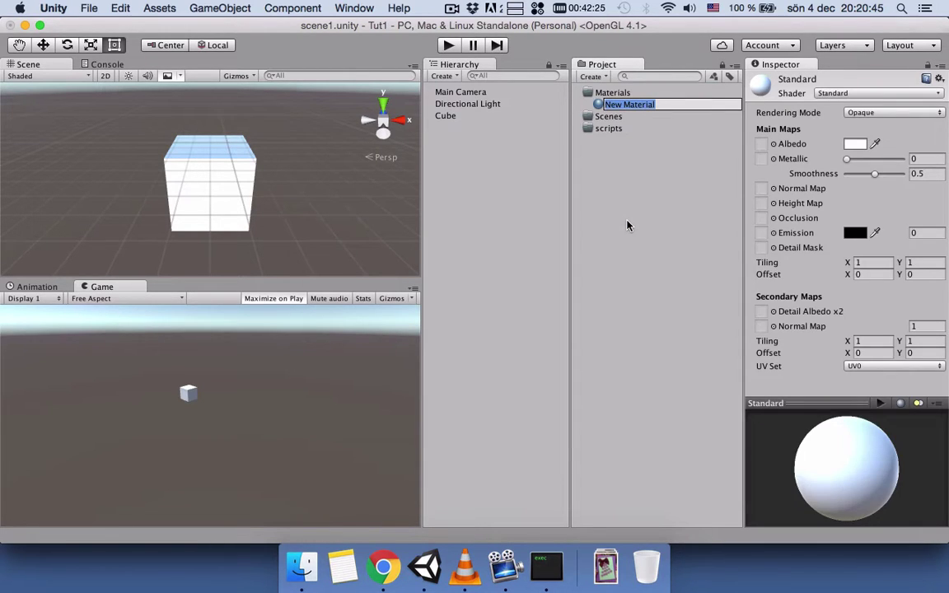
{"action": "type", "text": "at"}
{"action": "key", "text": "Return"}
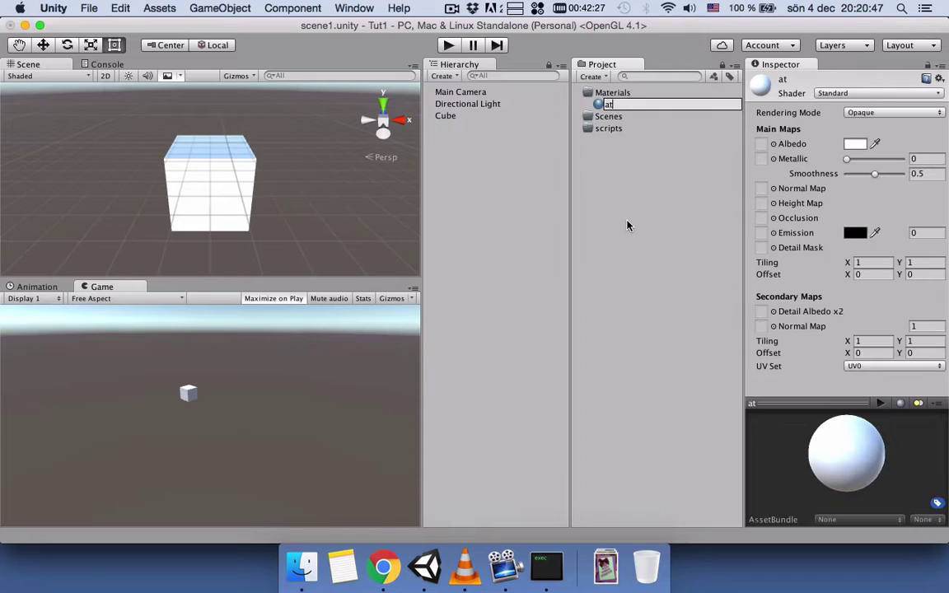
{"action": "type", "text": "Mat"}
{"action": "key", "text": "Return"}
- Save the scene as scene1 in Assets and move it into the Scenes folder
{"action": "left_click", "coordinate": [631, 121]}
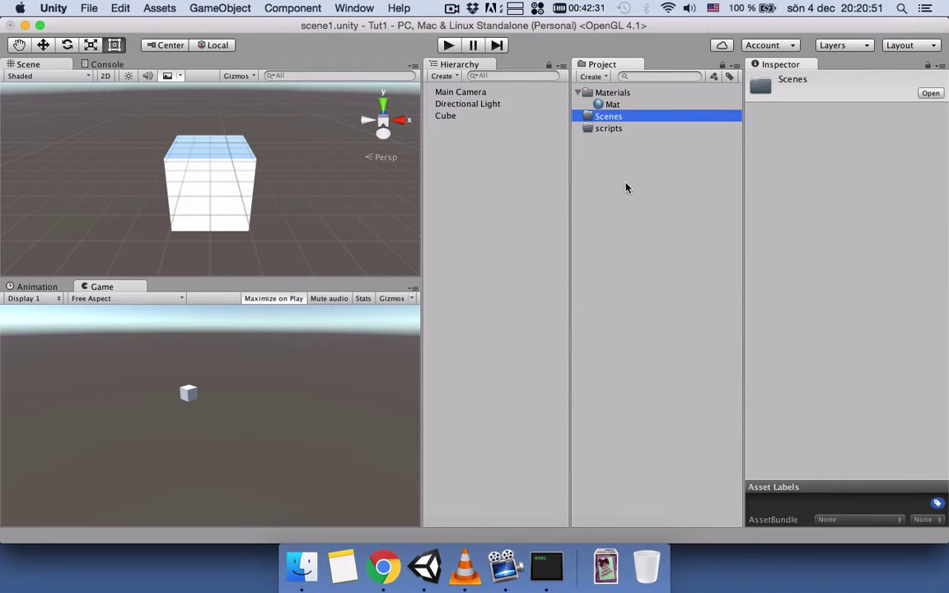
{"action": "left_click", "coordinate": [89, 8]}
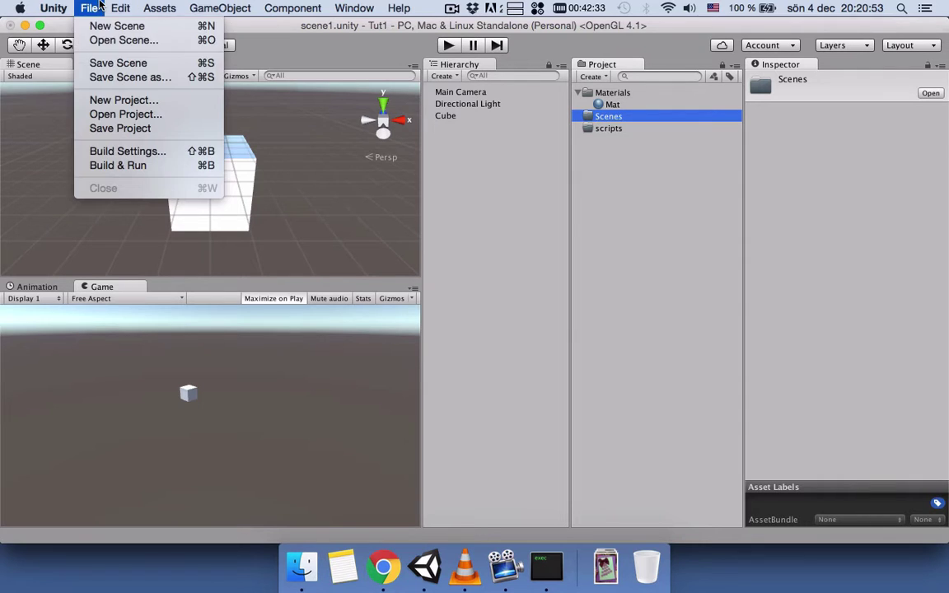
{"action": "left_click", "coordinate": [118, 77]}
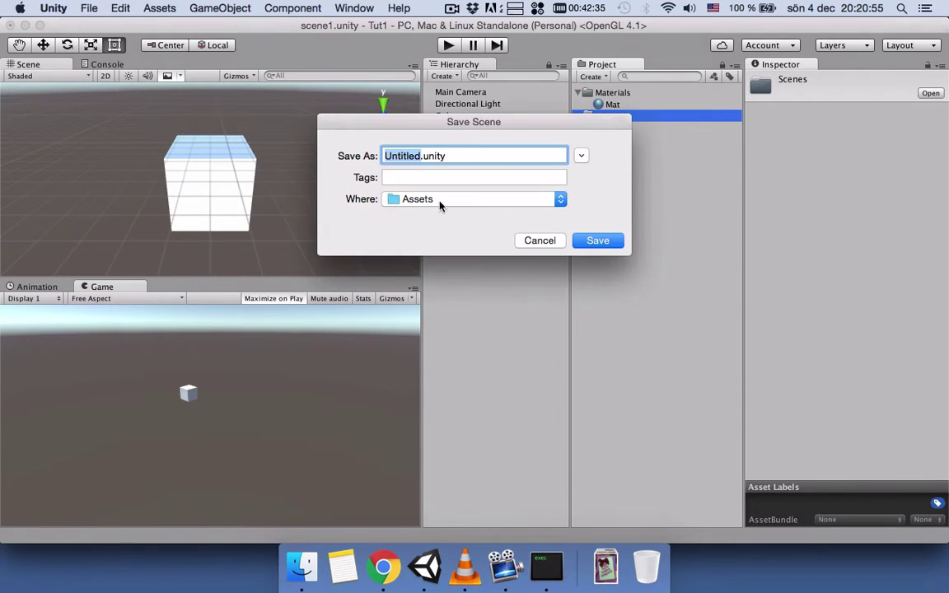
{"action": "type", "text": "scene"}
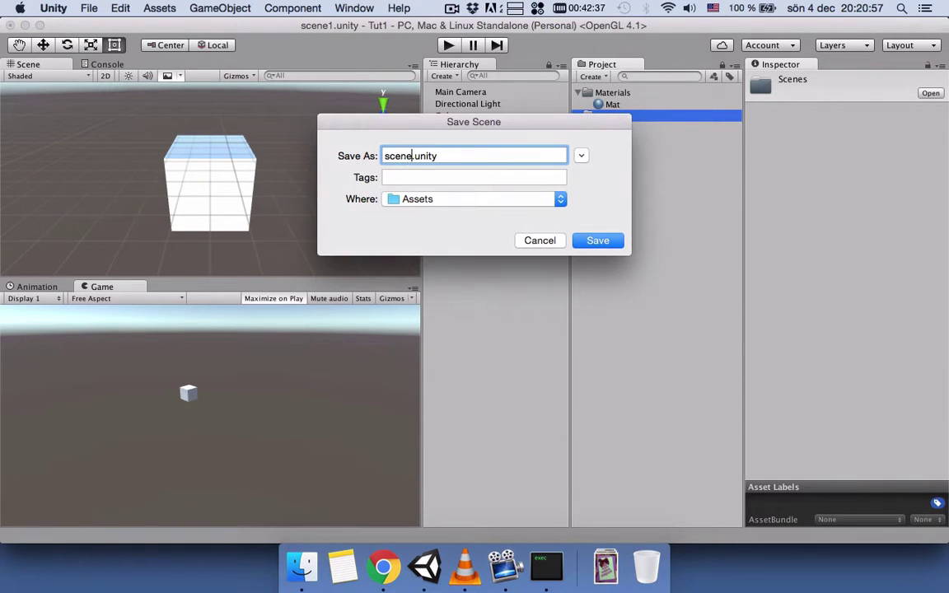
{"action": "type", "text": "1"}
{"action": "left_click", "coordinate": [598, 240]}
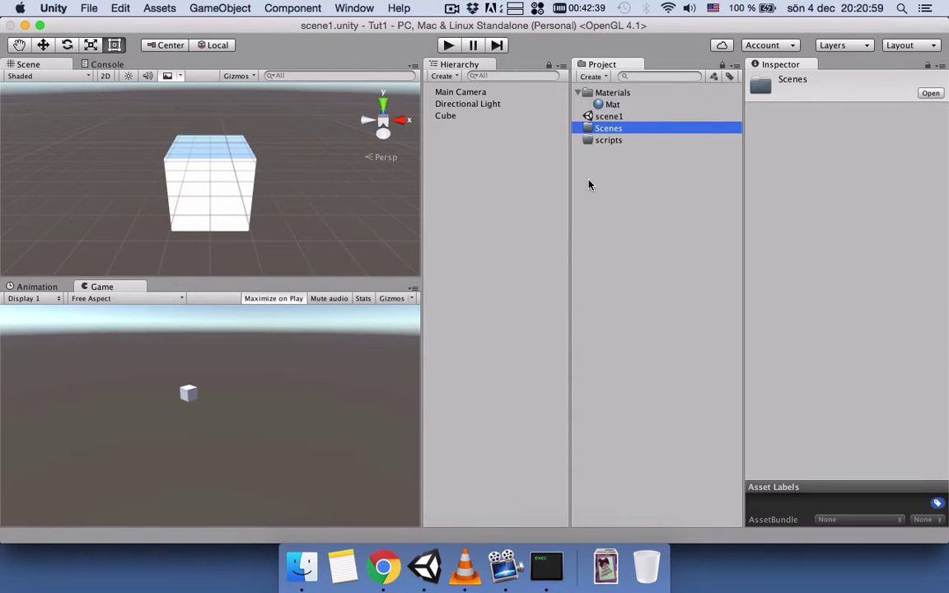
{"action": "left_click_drag", "start_coordinate": [610, 116], "coordinate": [620, 129]}
- Create a C# script in the scripts folder, keeping its default name
{"action": "left_click", "coordinate": [618, 129]}
{"action": "left_click", "coordinate": [593, 76]}
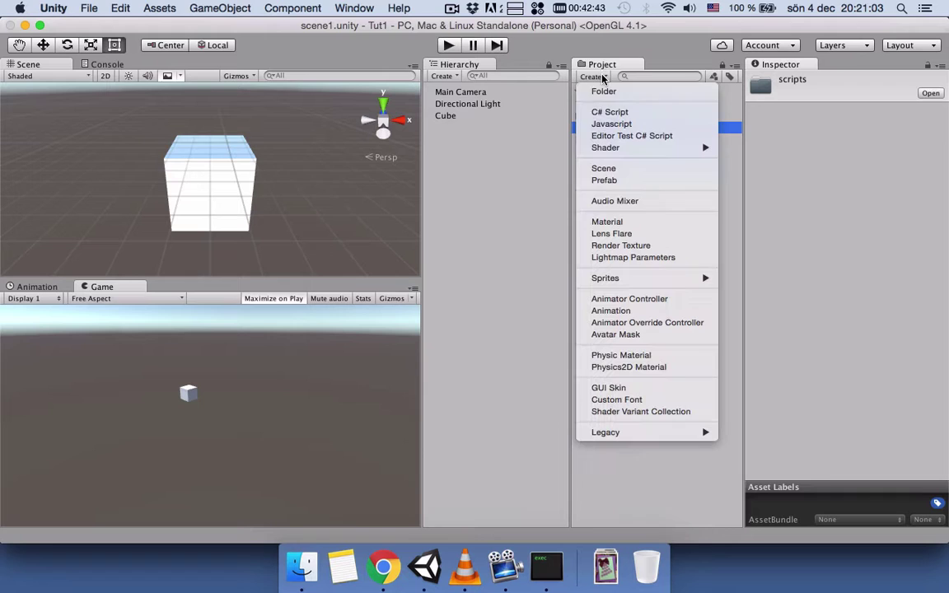
{"action": "left_click", "coordinate": [610, 111]}
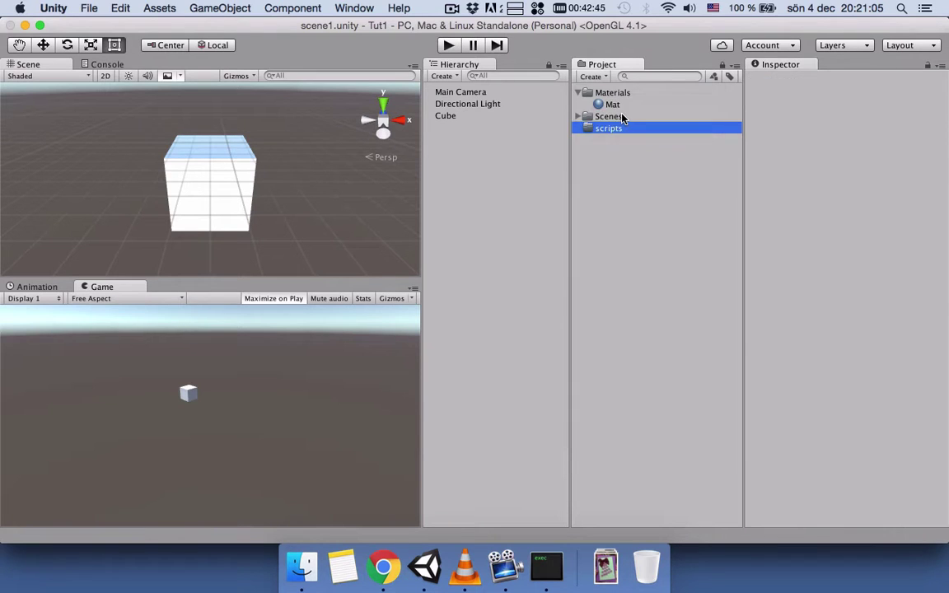
{"action": "left_click", "coordinate": [667, 185]}
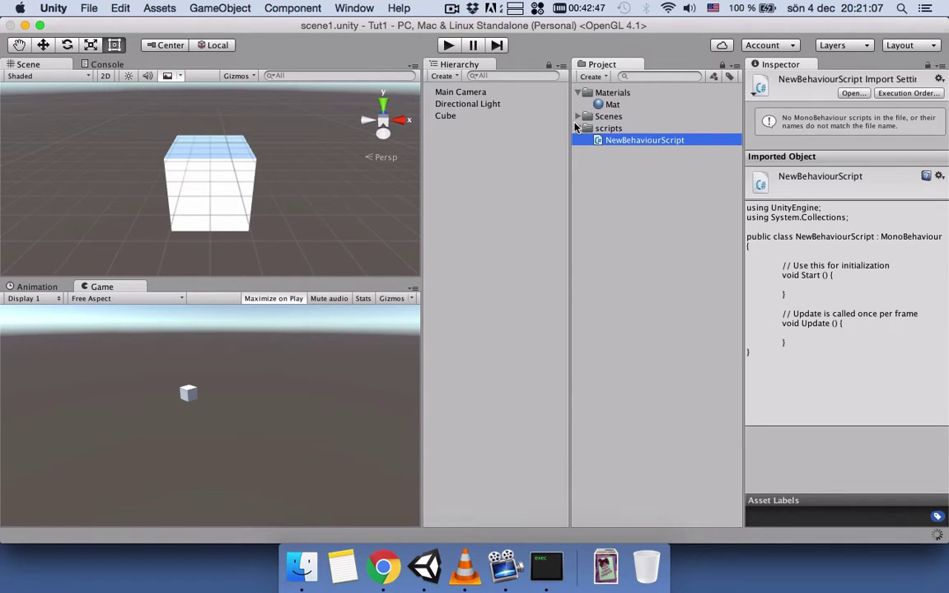
- Collapse the Materials and scripts folders in the Project window's asset list
{"action": "left_click", "coordinate": [579, 129]}
{"action": "left_click", "coordinate": [579, 129]}
{"action": "left_click", "coordinate": [579, 130]}
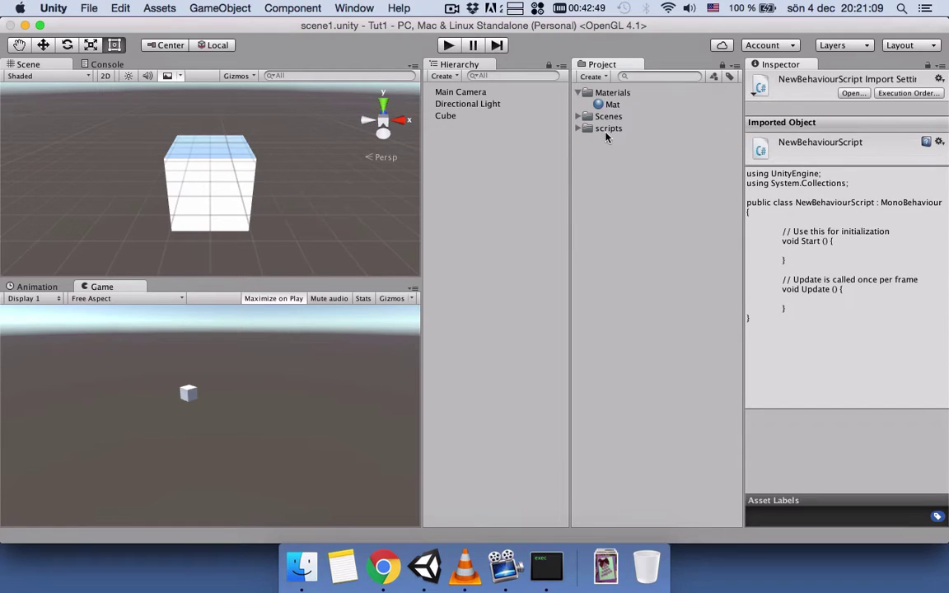
{"action": "left_click", "coordinate": [580, 94]}
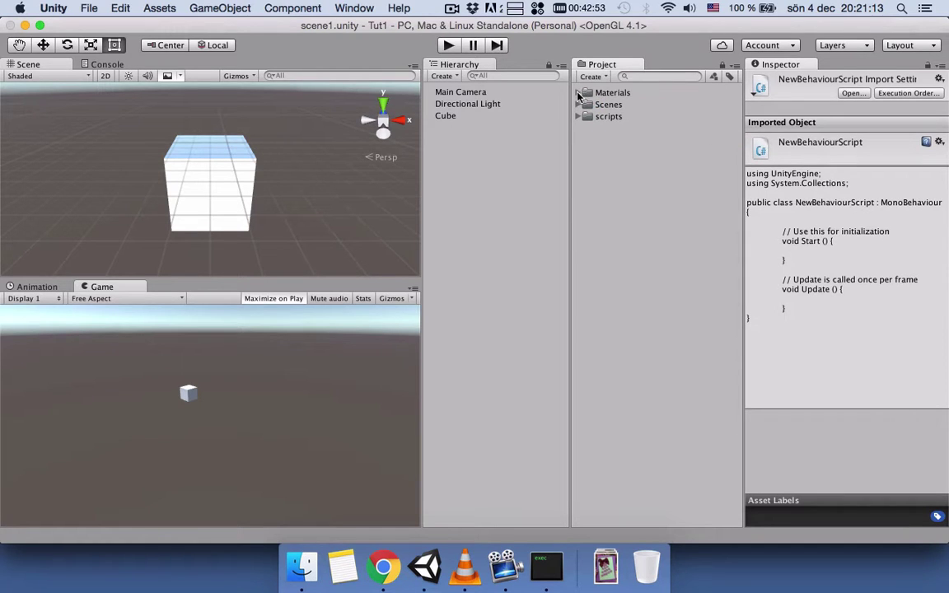
{"action": "left_click", "coordinate": [579, 94]}
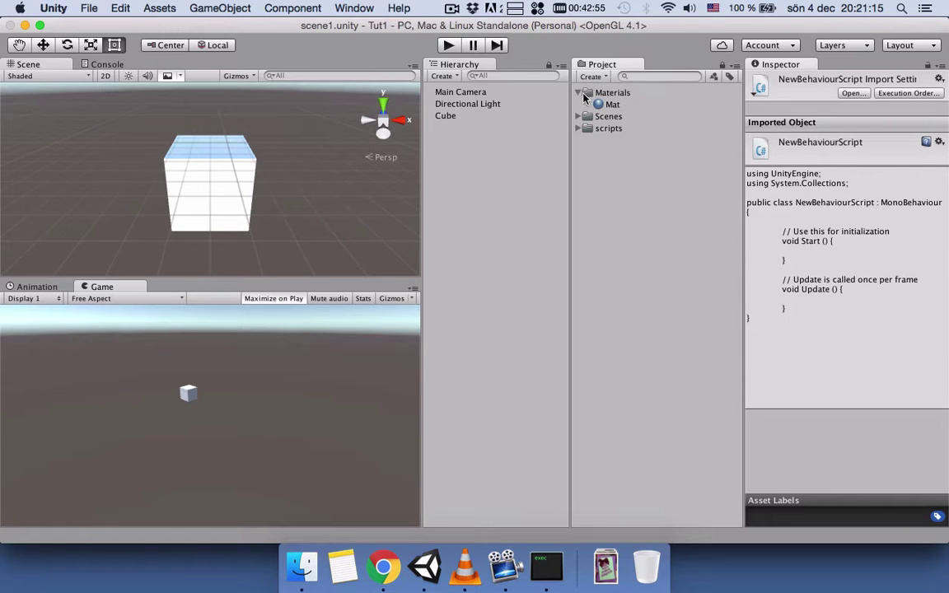
{"action": "left_click", "coordinate": [579, 94]}
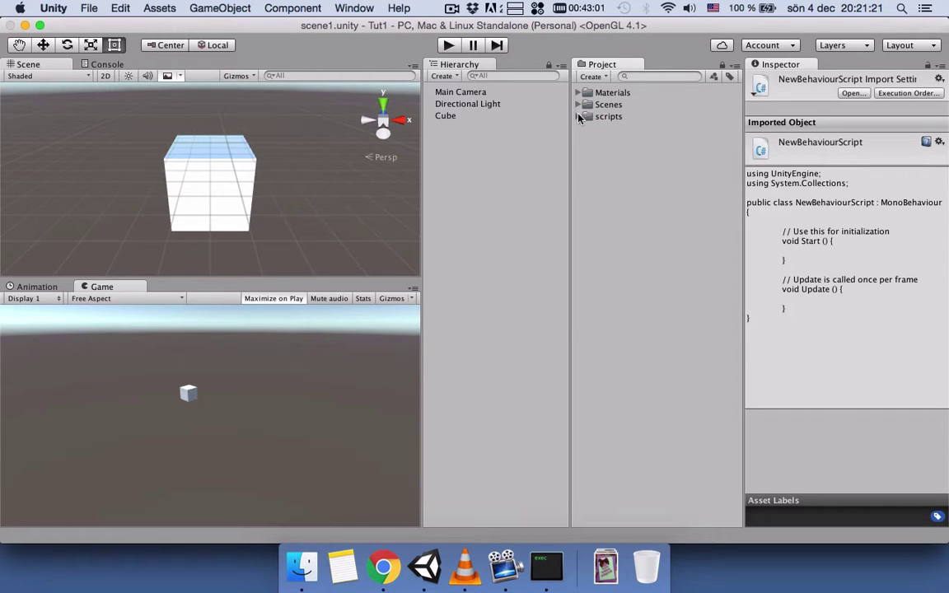
{"action": "left_click", "coordinate": [579, 117]}
{"action": "left_click", "coordinate": [580, 117]}
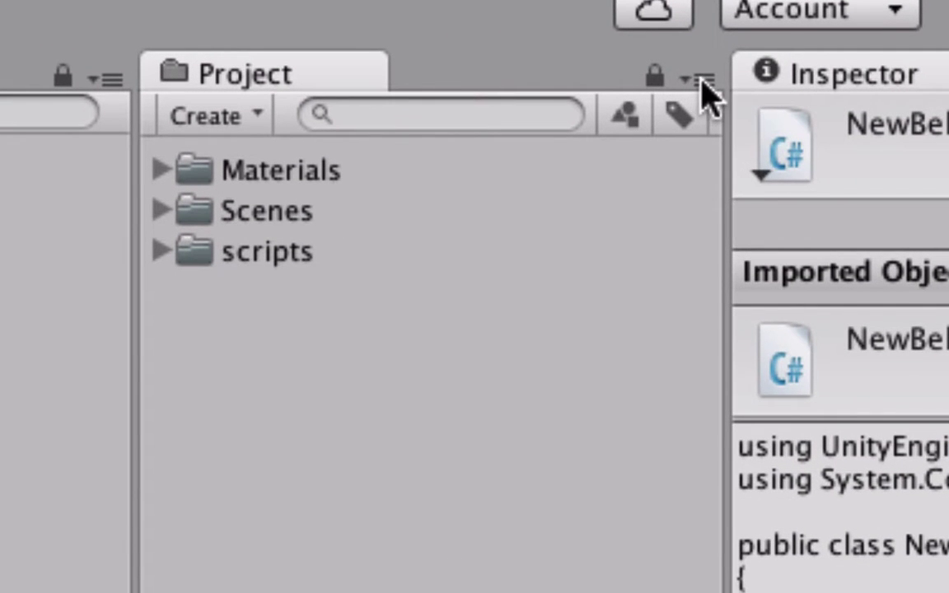
- Switch the Project window to Two Column Layout, keeping the Assets folder expanded
{"action": "left_click", "coordinate": [701, 81]}
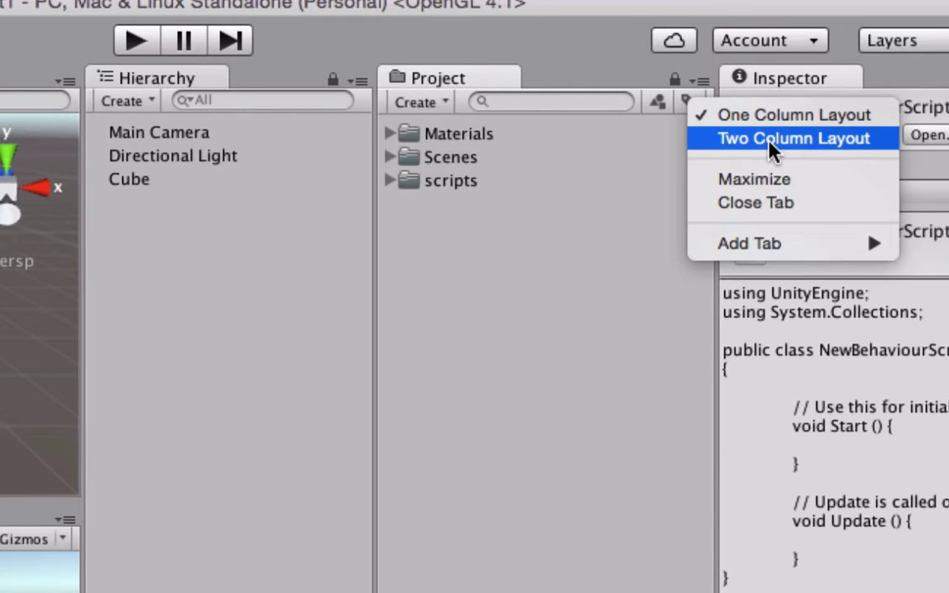
{"action": "left_click", "coordinate": [804, 152]}
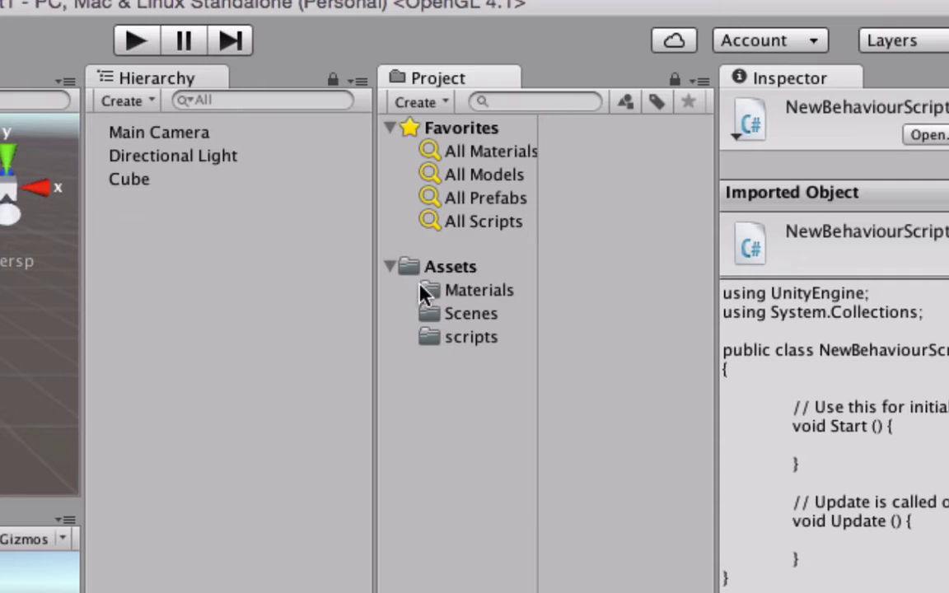
{"action": "left_click", "coordinate": [392, 267]}
{"action": "left_click", "coordinate": [392, 267]}
- View the contents of the Materials, Scenes and scripts folders in turn and make the asset thumbnails slightly smaller
{"action": "left_click", "coordinate": [434, 294]}
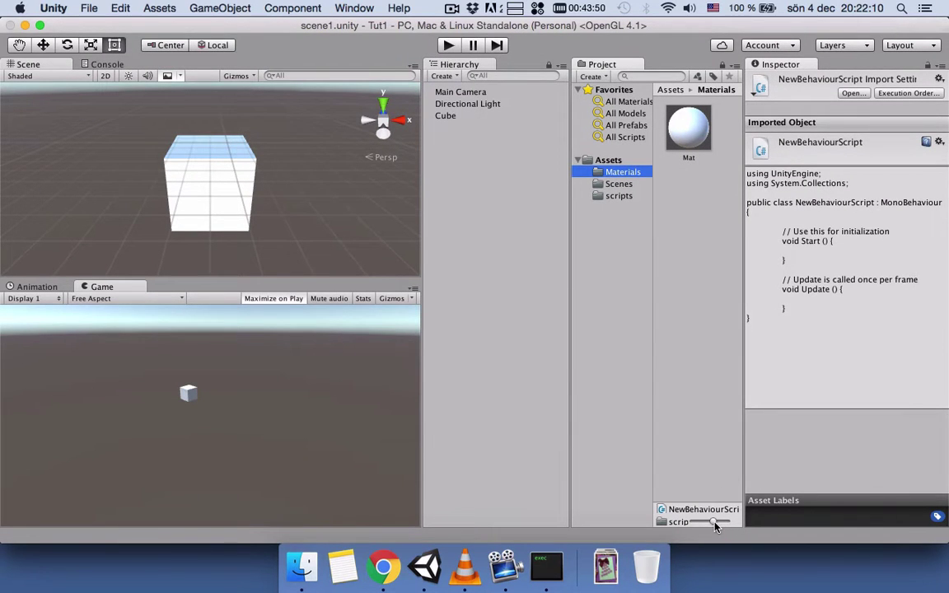
{"action": "mouse_move", "coordinate": [715, 525]}
{"action": "left_mouse_down"}
{"action": "mouse_move", "coordinate": [696, 525]}
{"action": "mouse_move", "coordinate": [728, 522]}
{"action": "mouse_move", "coordinate": [691, 525]}
{"action": "mouse_move", "coordinate": [726, 528]}
{"action": "mouse_move", "coordinate": [714, 522]}
{"action": "left_mouse_up"}
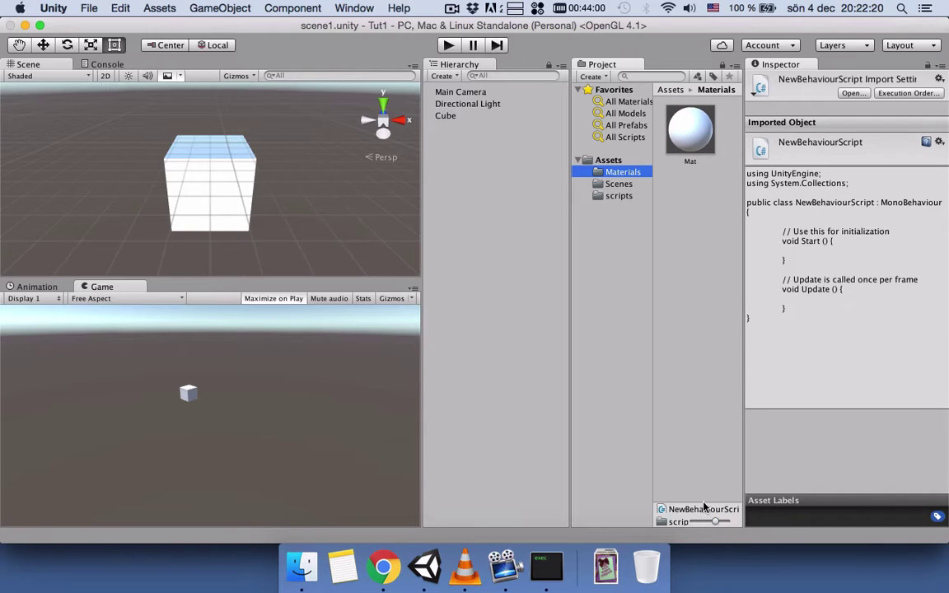
{"action": "left_click", "coordinate": [620, 185]}
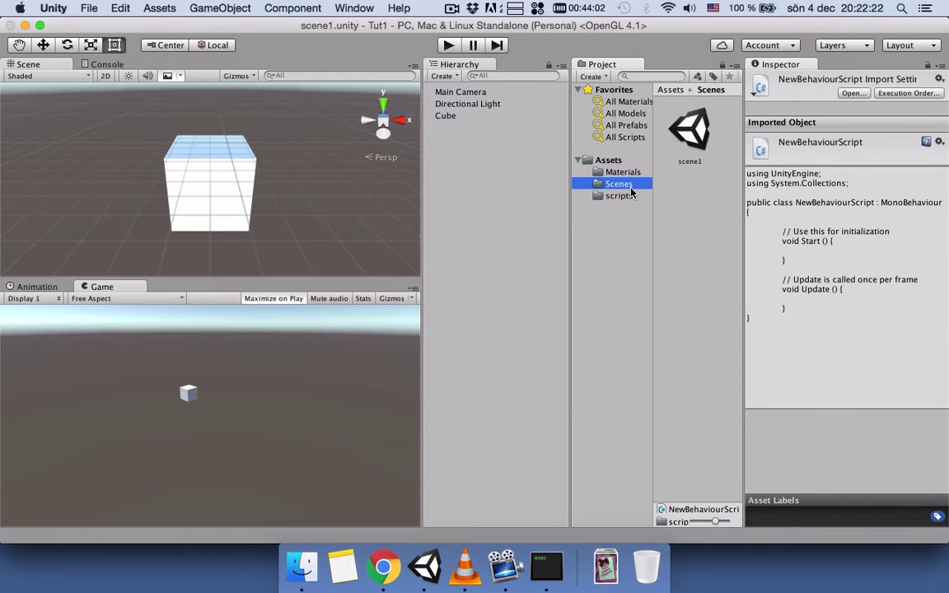
{"action": "left_click_drag", "start_coordinate": [716, 527], "coordinate": [705, 524]}
{"action": "left_click", "coordinate": [633, 197]}
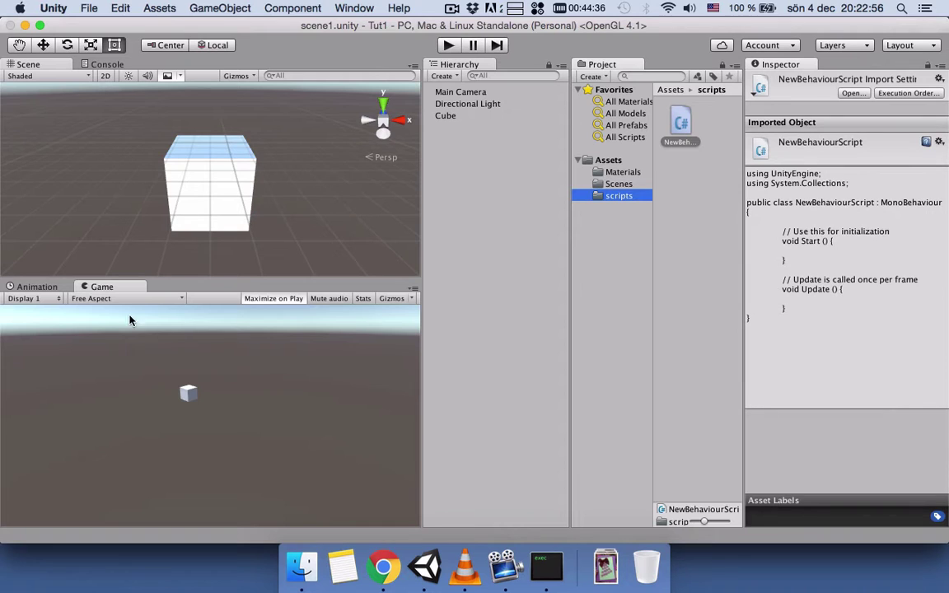
- Compare the Animation and Game views, and close the Animation view
{"action": "left_click", "coordinate": [38, 287]}
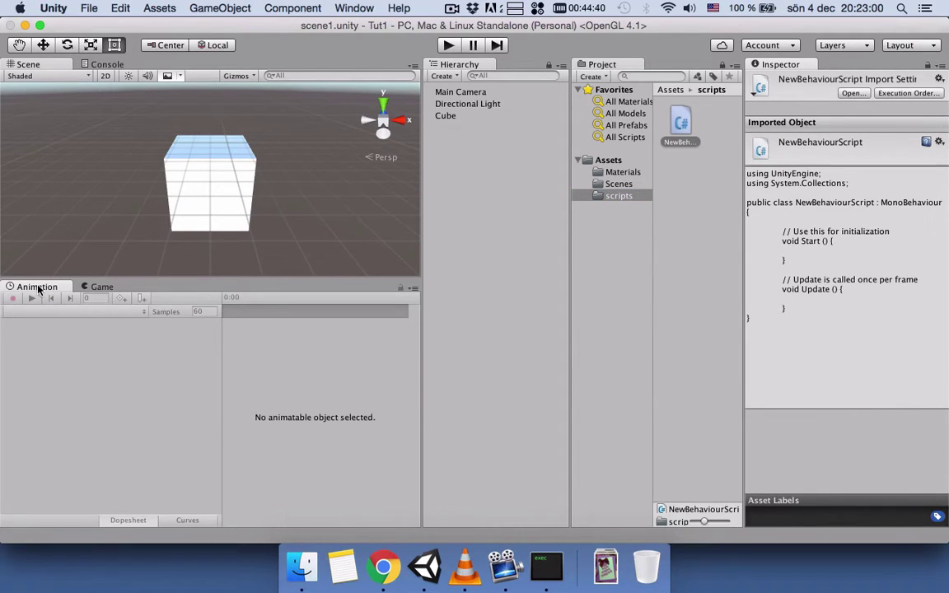
{"action": "left_click", "coordinate": [101, 288]}
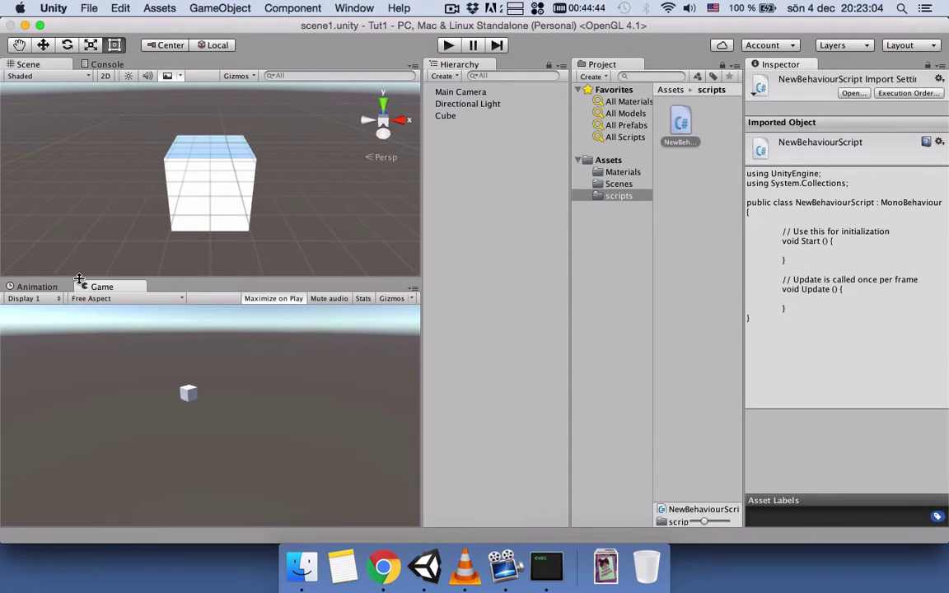
{"action": "left_click", "coordinate": [43, 288]}
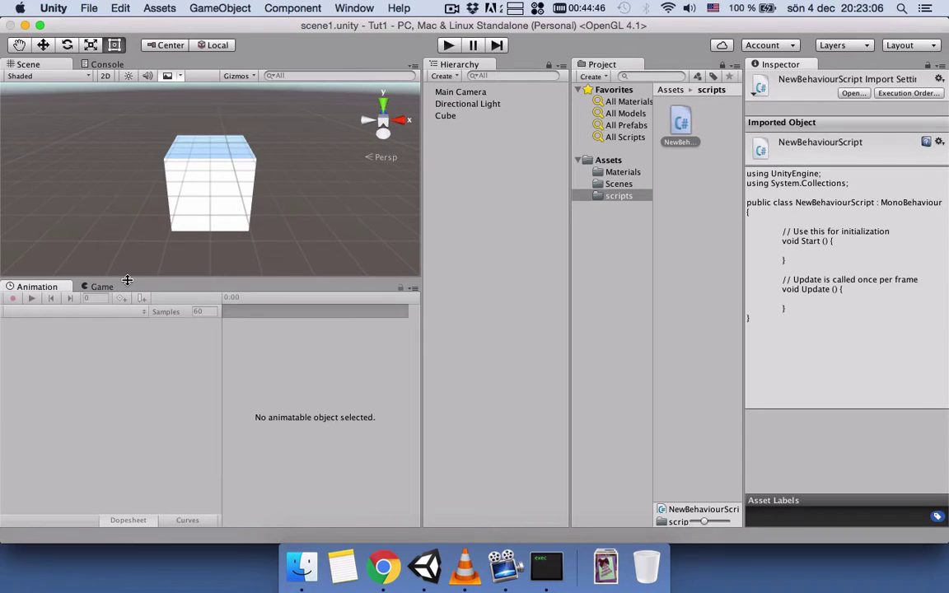
{"action": "left_click", "coordinate": [413, 290]}
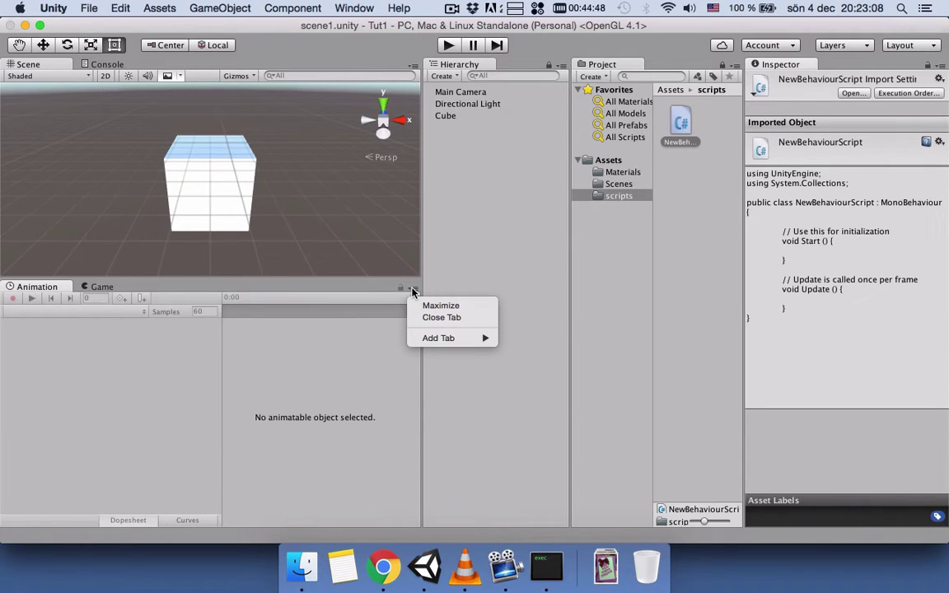
{"action": "left_click", "coordinate": [437, 317]}
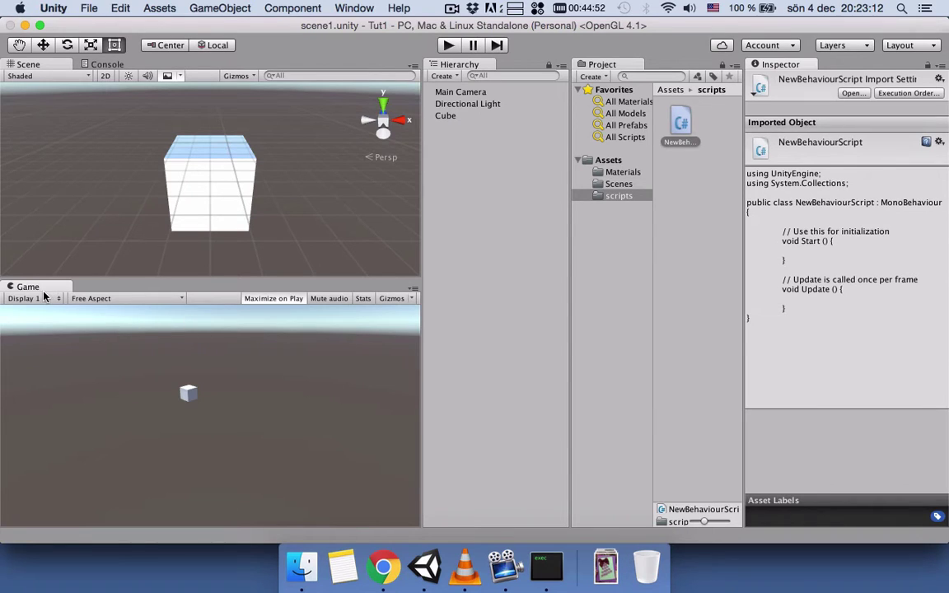
- Dock the Game view between Scene and Console, look at the Scene view, and return to the Game view
{"action": "left_click_drag", "start_coordinate": [32, 288], "coordinate": [121, 67]}
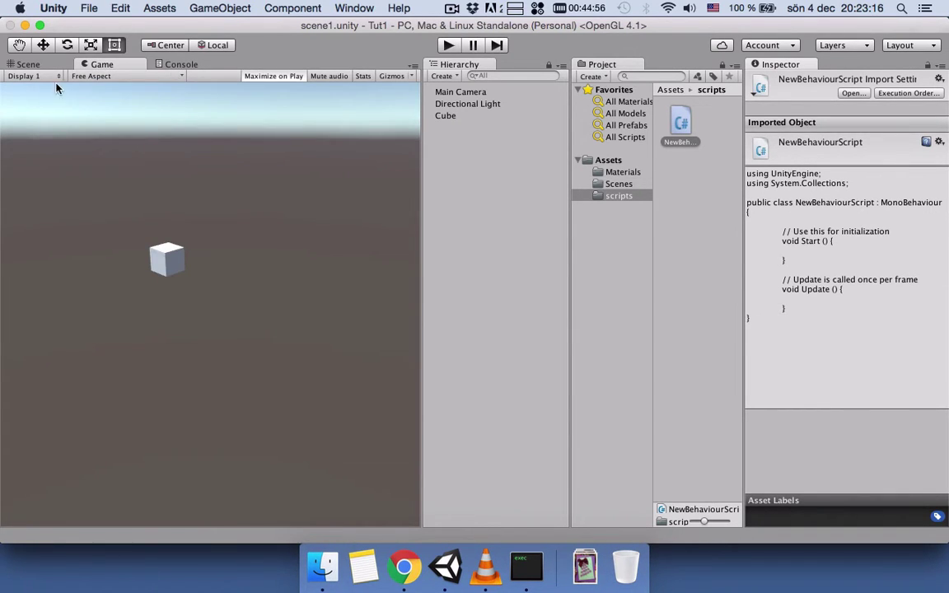
{"action": "left_click", "coordinate": [40, 64]}
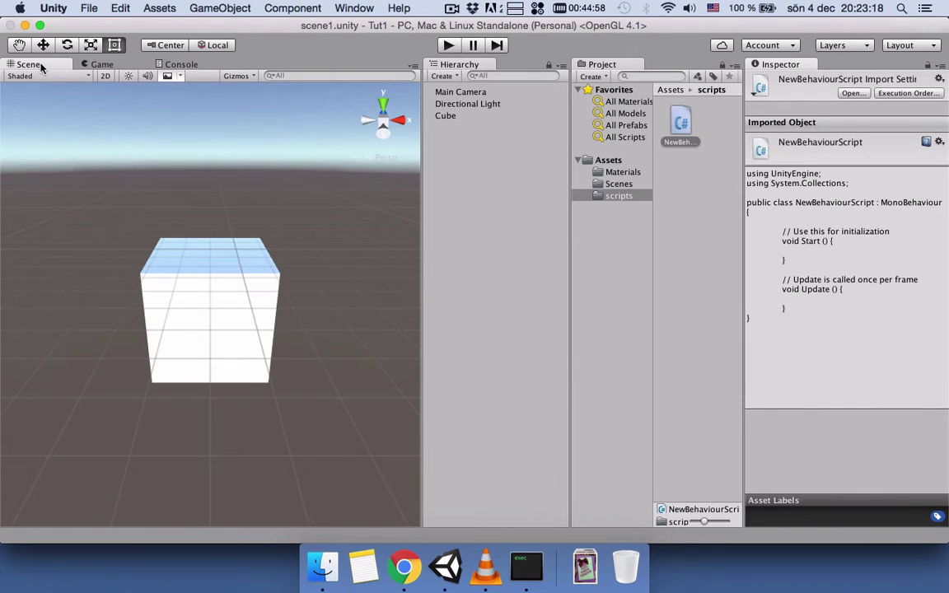
{"action": "left_click", "coordinate": [101, 66]}
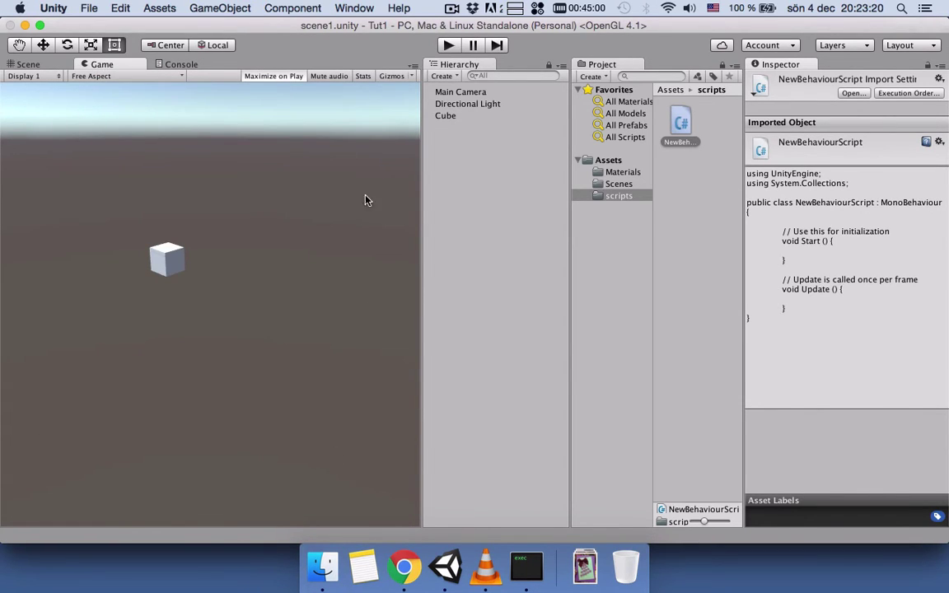